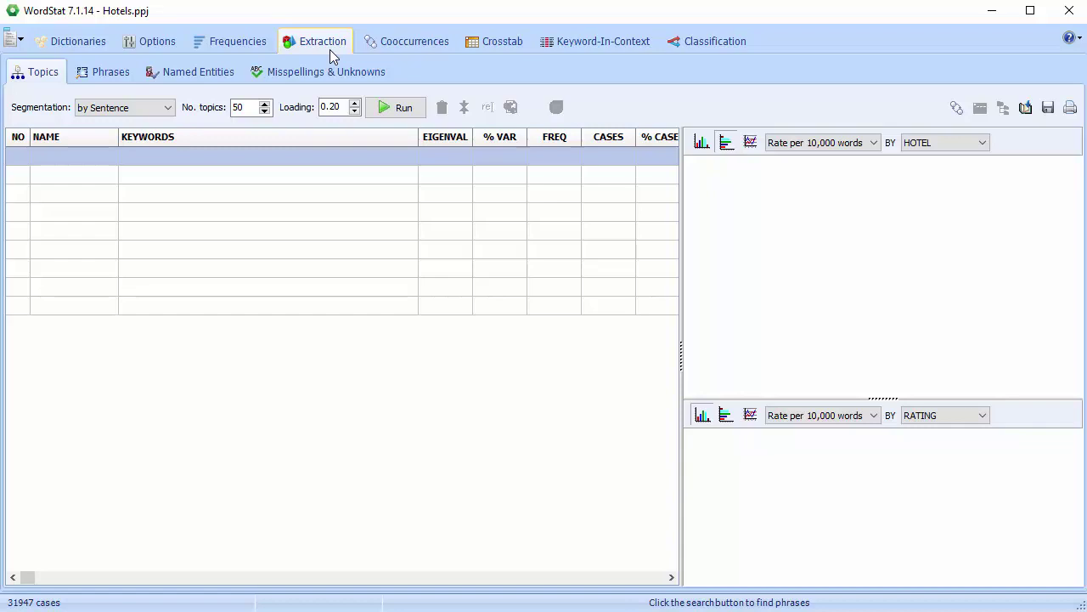
Step: Review the text-processing dictionaries and keep sentence segmentation for topic extraction
click(156, 44)
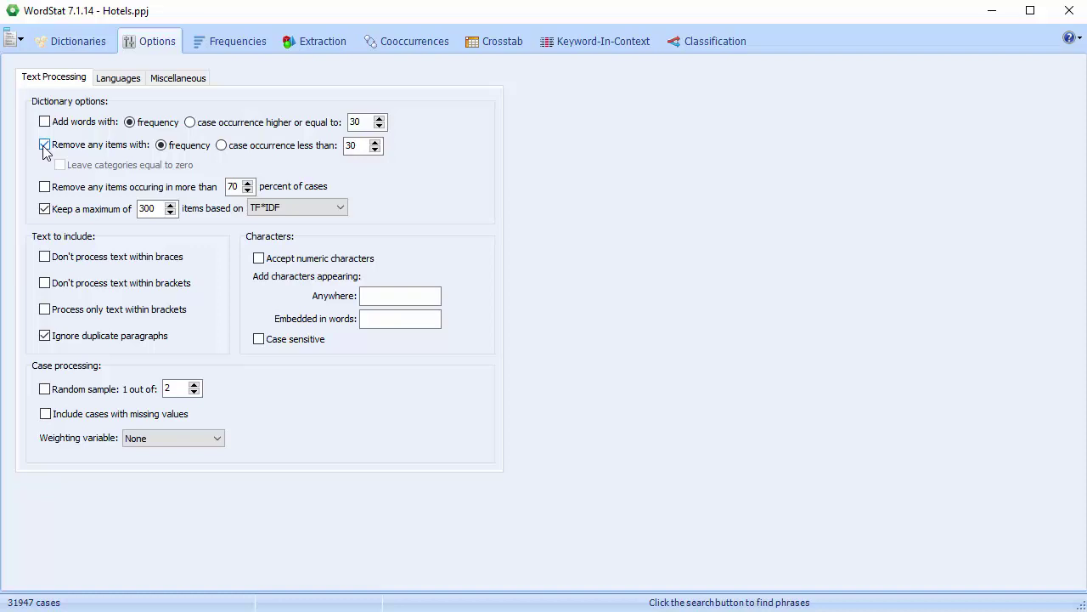
click(78, 46)
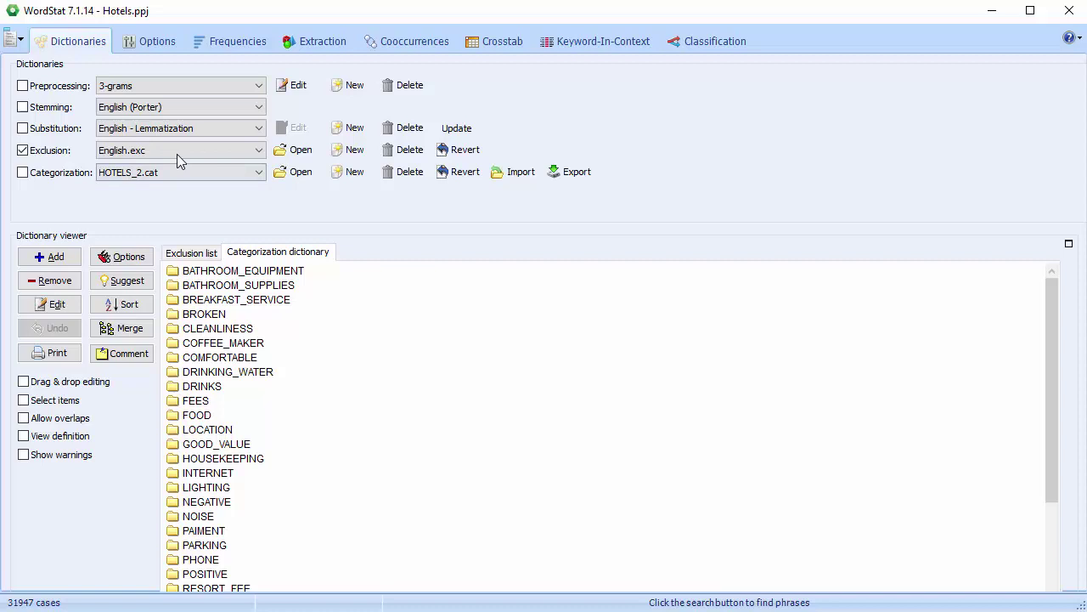
click(306, 43)
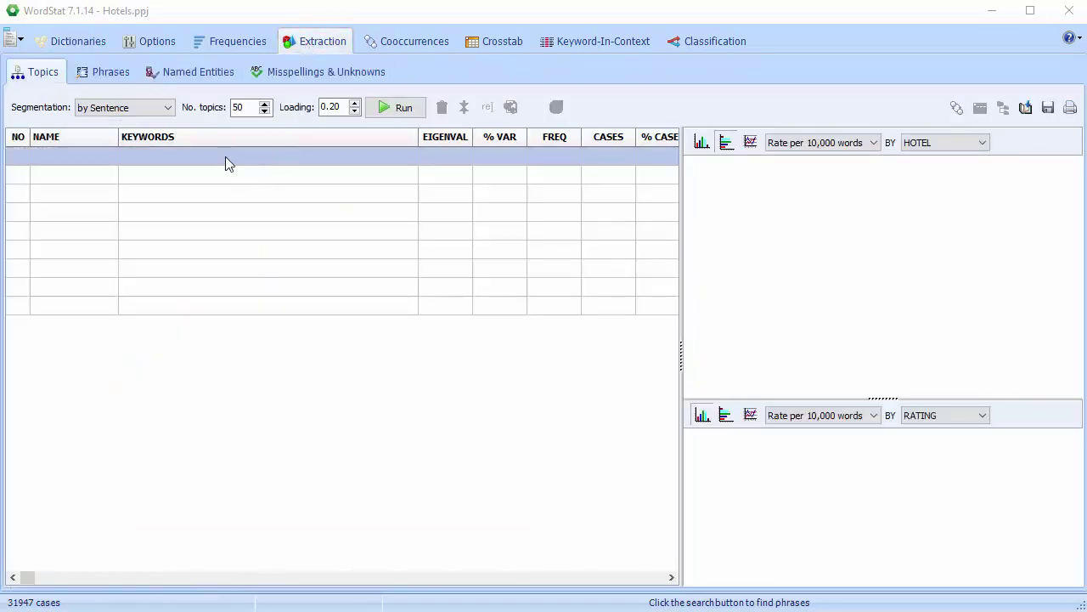
click(170, 107)
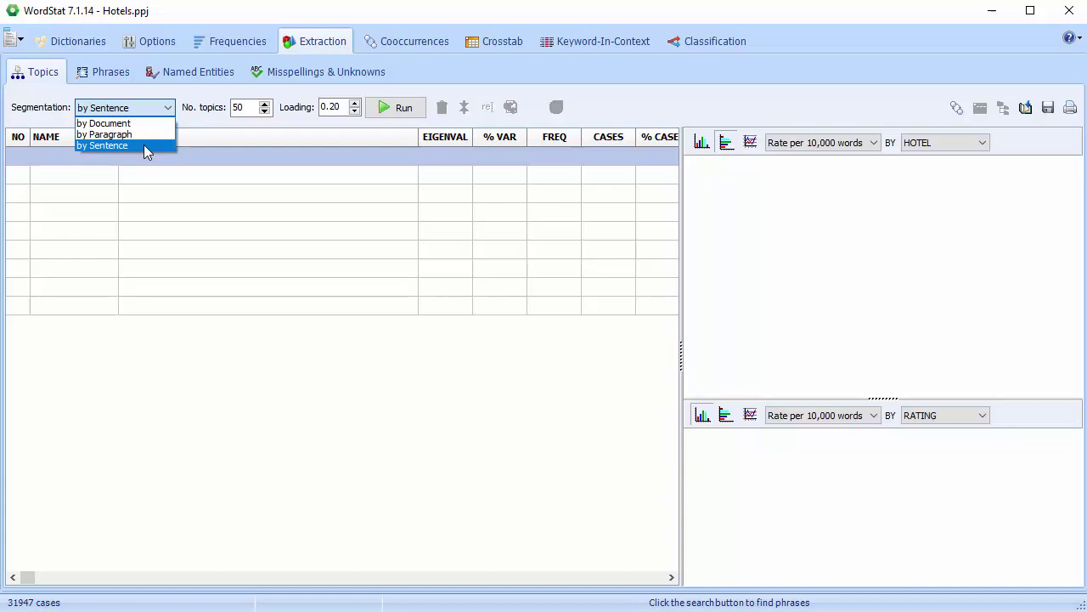
click(144, 146)
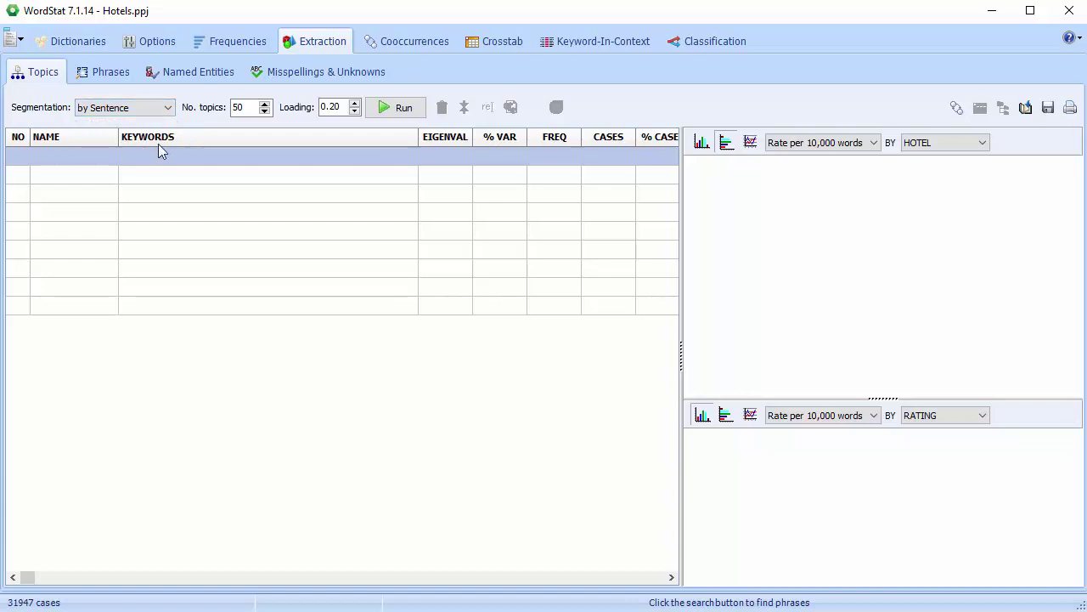
Step: Keep the number of topics at 50 after briefly trying 45
click(265, 112)
click(265, 106)
click(265, 111)
click(265, 106)
click(266, 110)
click(265, 106)
Step: Adjust the loading threshold, run the topic extraction, and widen the topics table
click(355, 103)
click(355, 103)
click(355, 103)
click(356, 112)
click(356, 113)
click(399, 107)
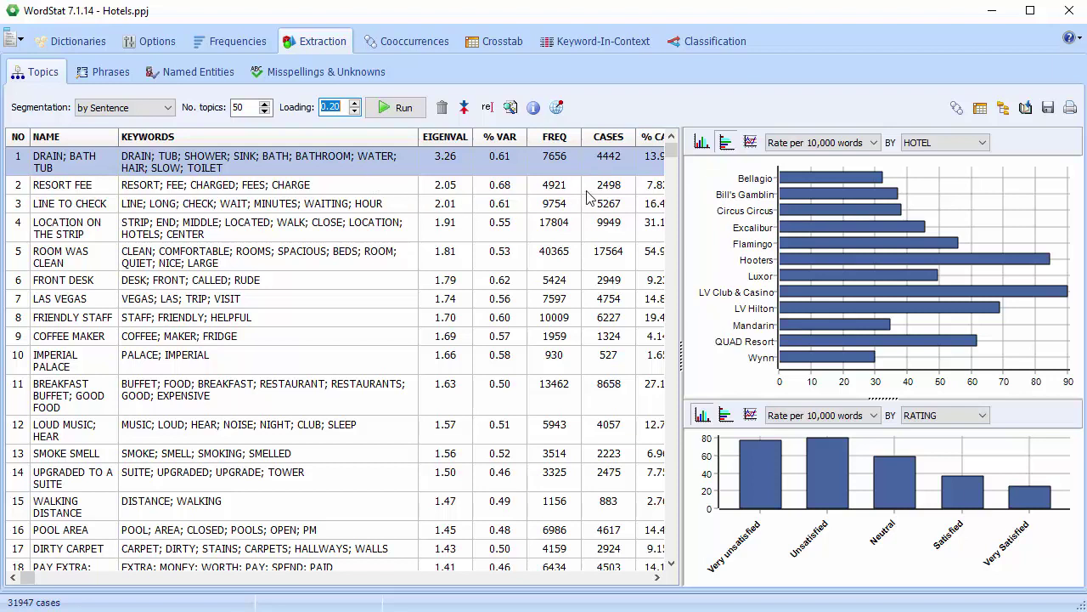
drag(680, 183, 700, 185)
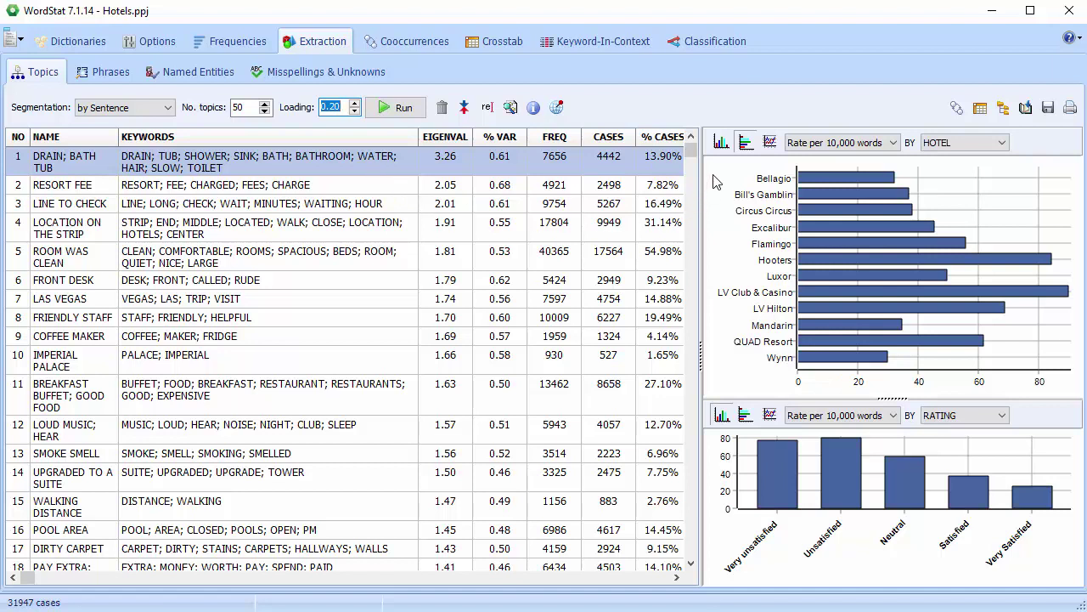
Step: Chart LINE TO CHECK by HOTEL as horizontal bars, after trying vertical-bar and line styles
click(406, 203)
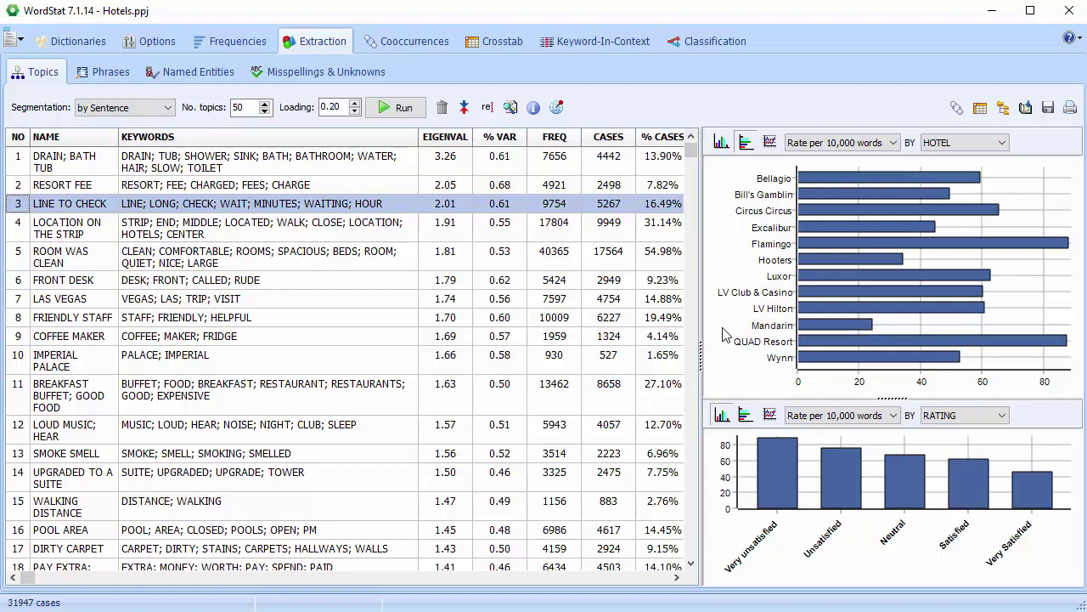
click(722, 144)
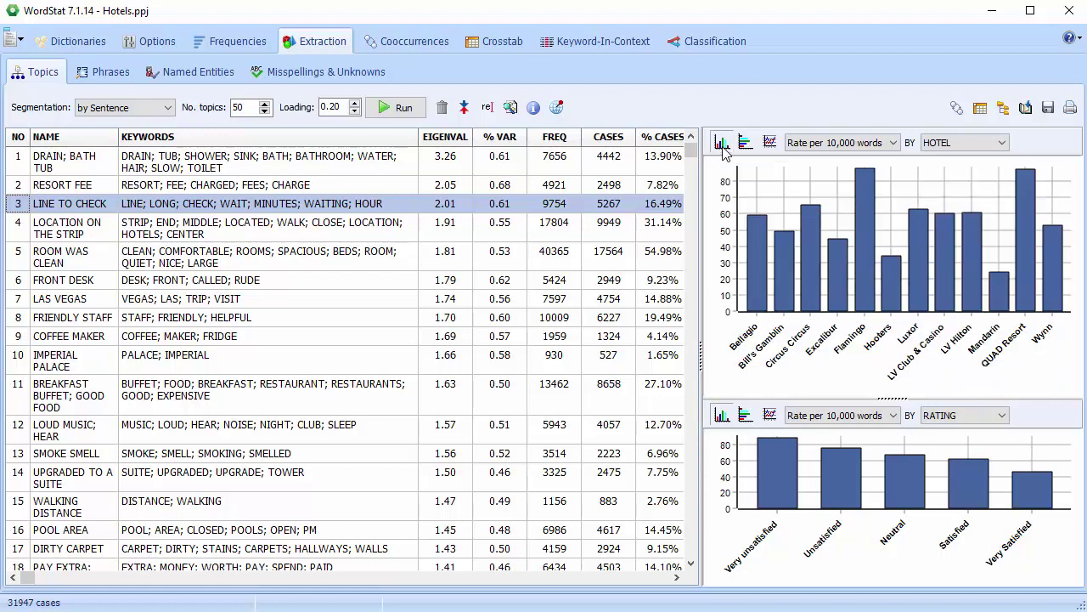
click(745, 145)
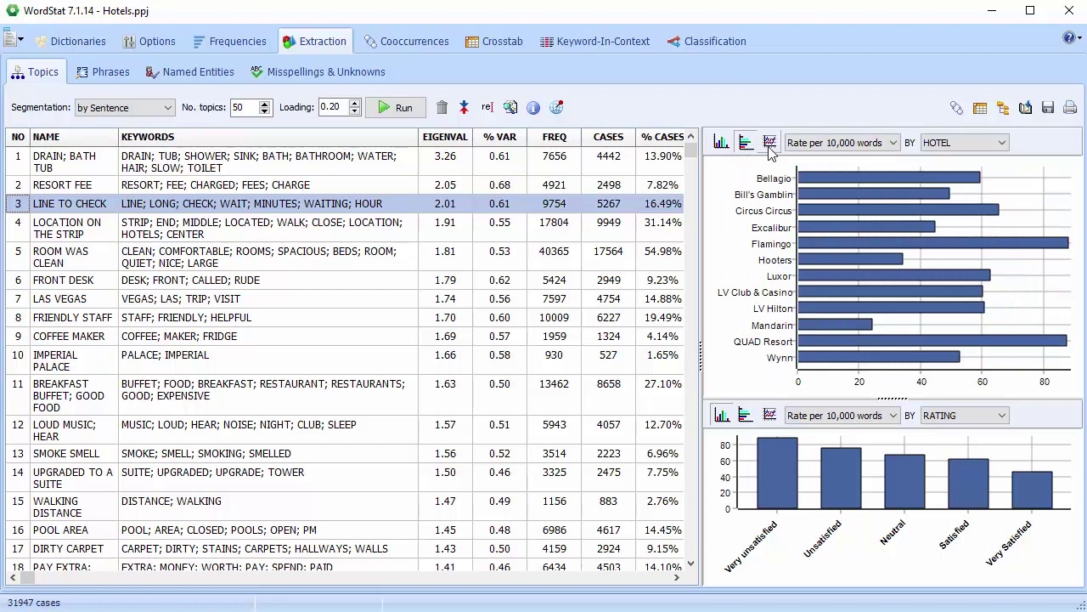
click(770, 145)
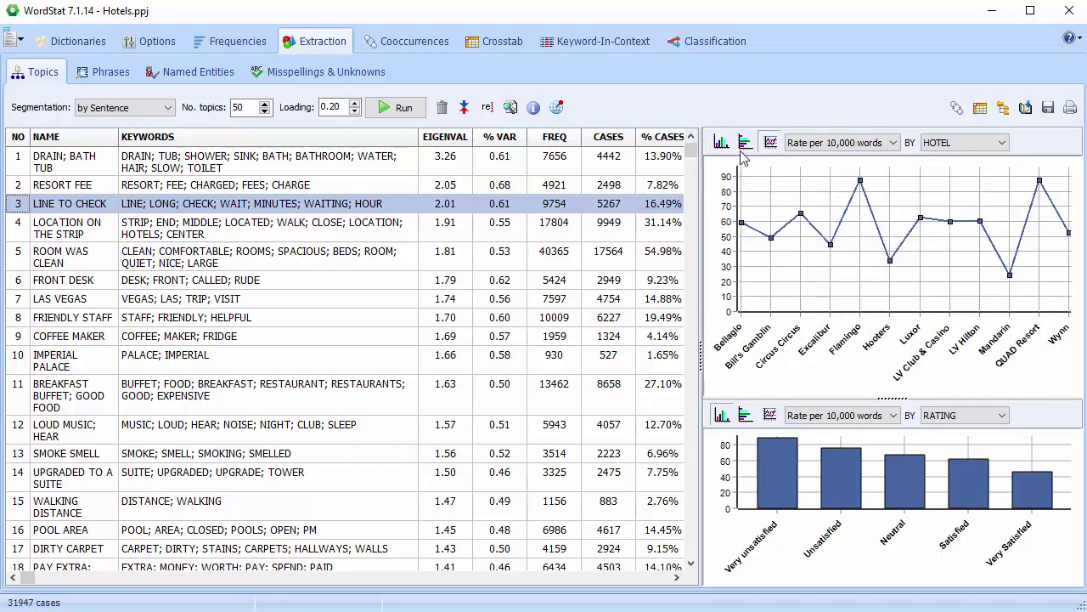
click(745, 144)
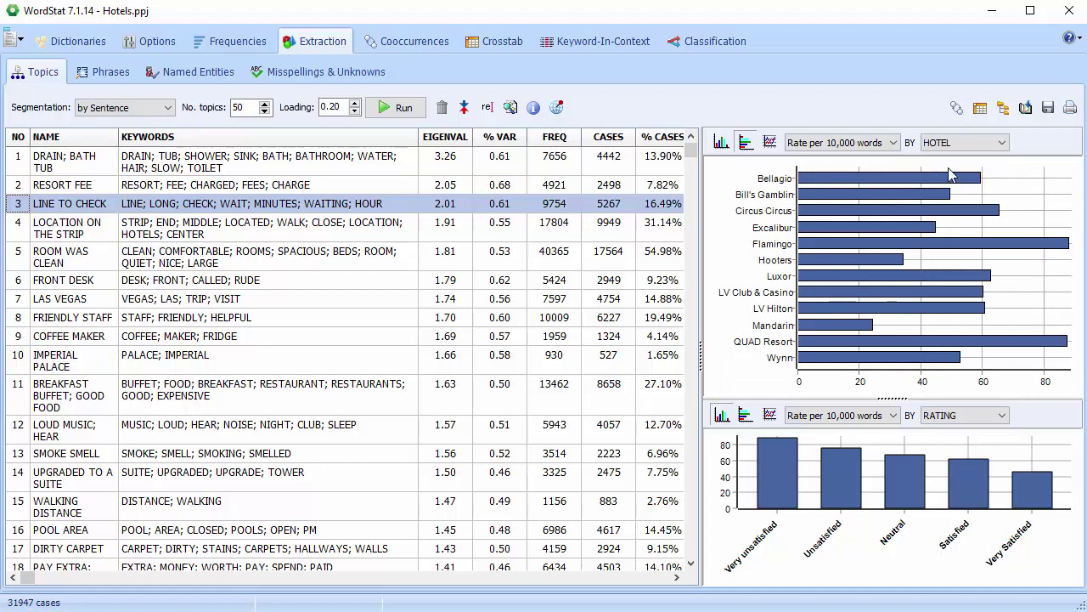
click(1004, 144)
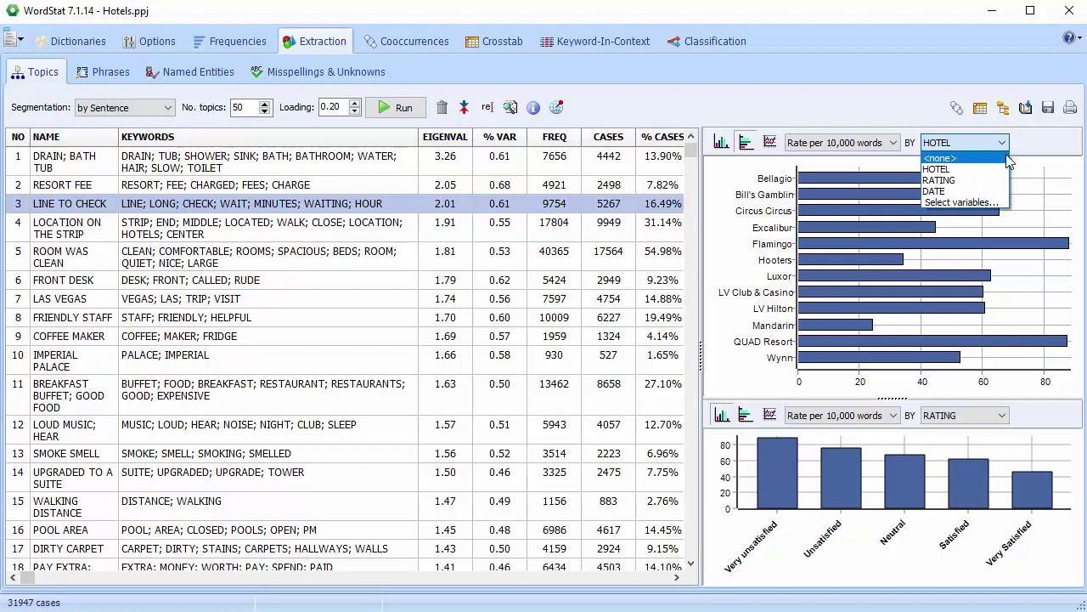
click(1004, 147)
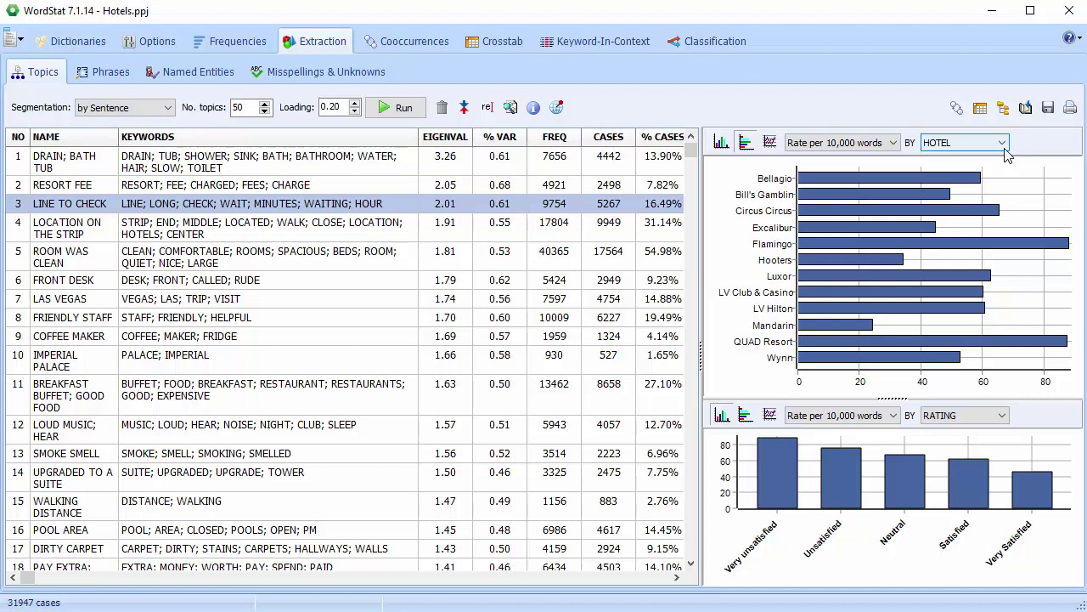
click(894, 144)
click(888, 156)
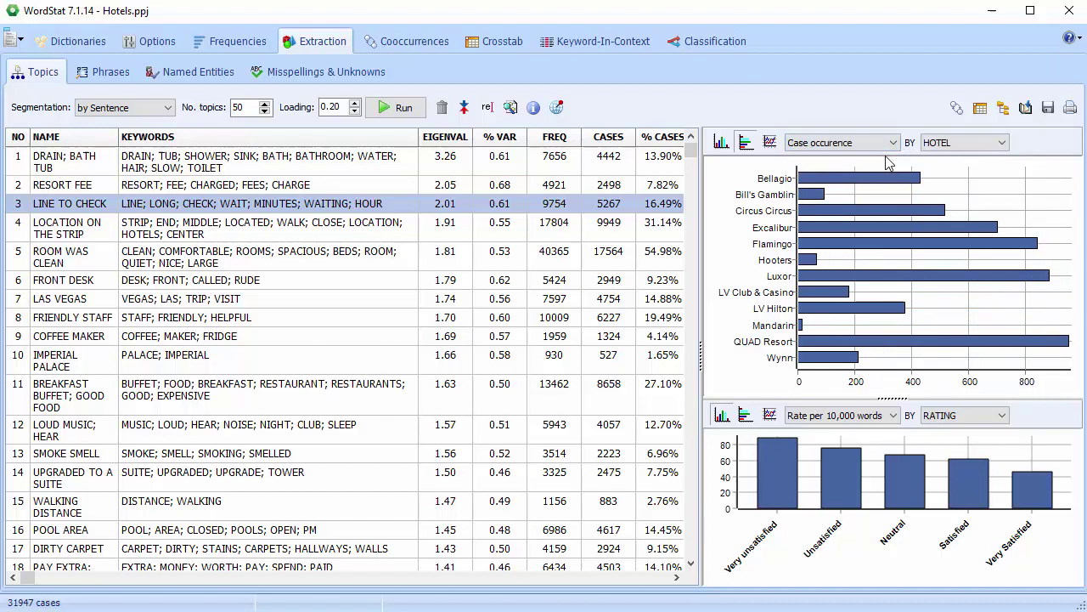
click(894, 144)
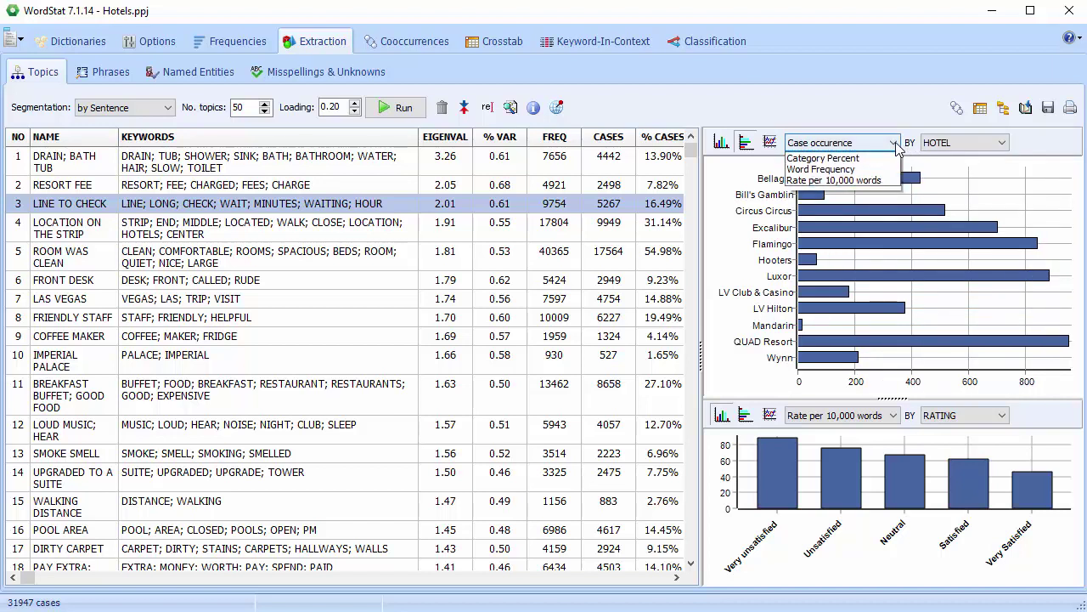
click(882, 161)
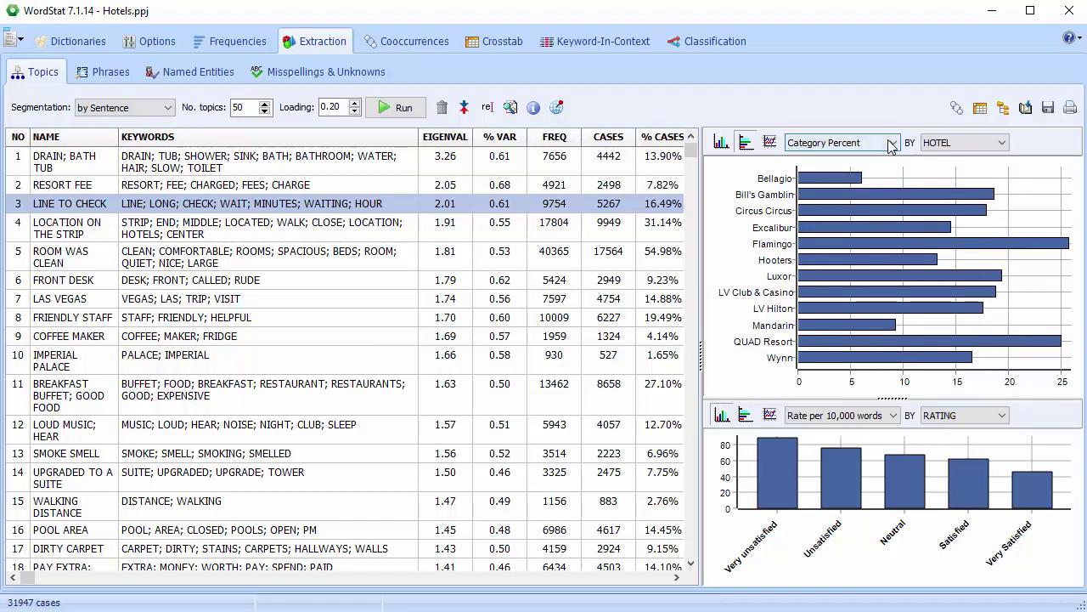
click(891, 144)
click(875, 180)
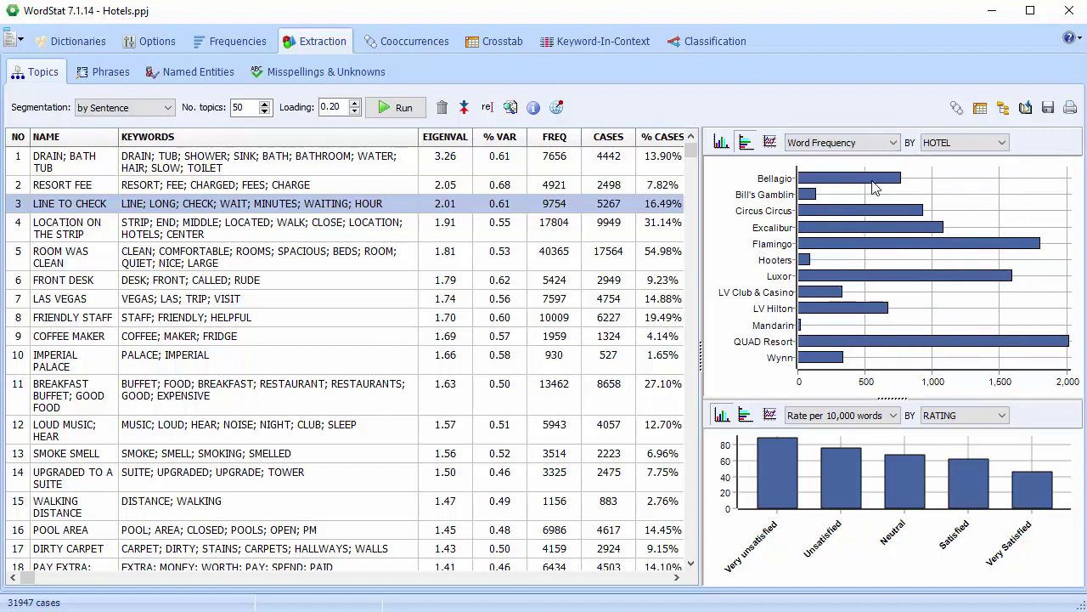
click(895, 144)
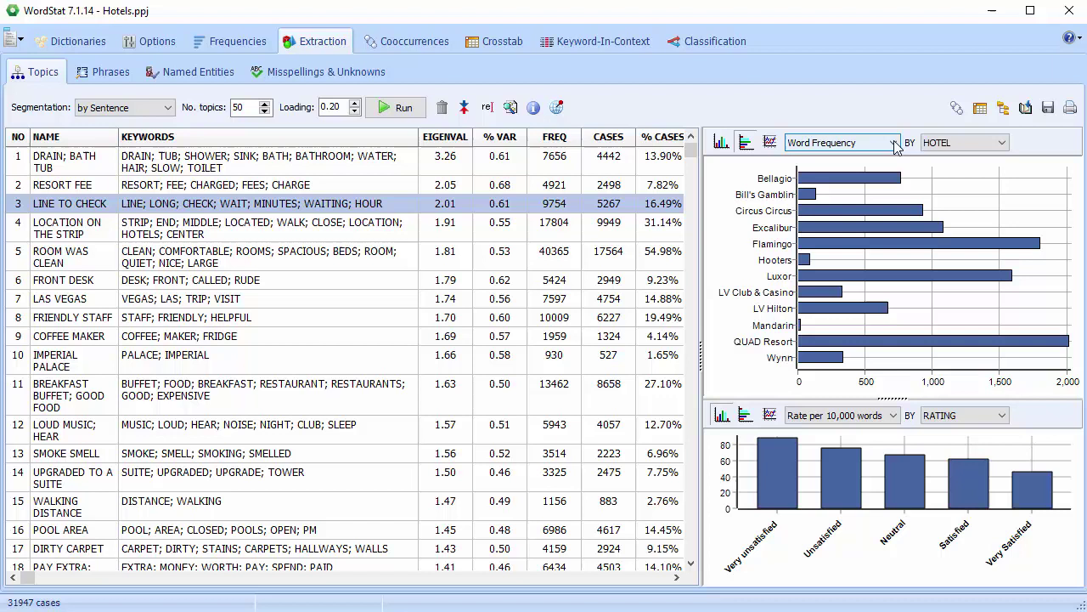
click(879, 191)
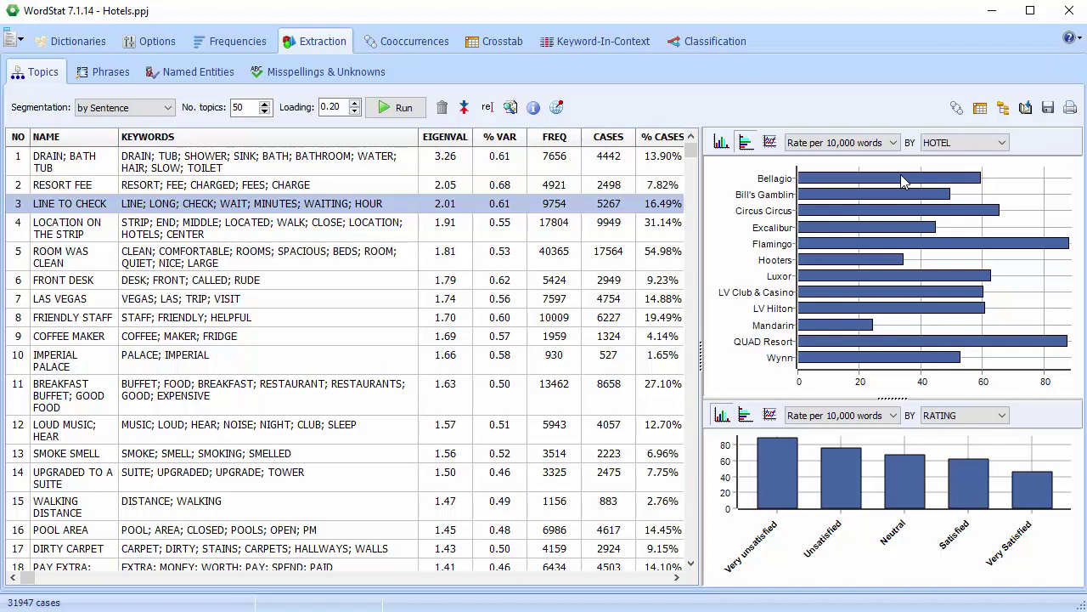
right_click(901, 174)
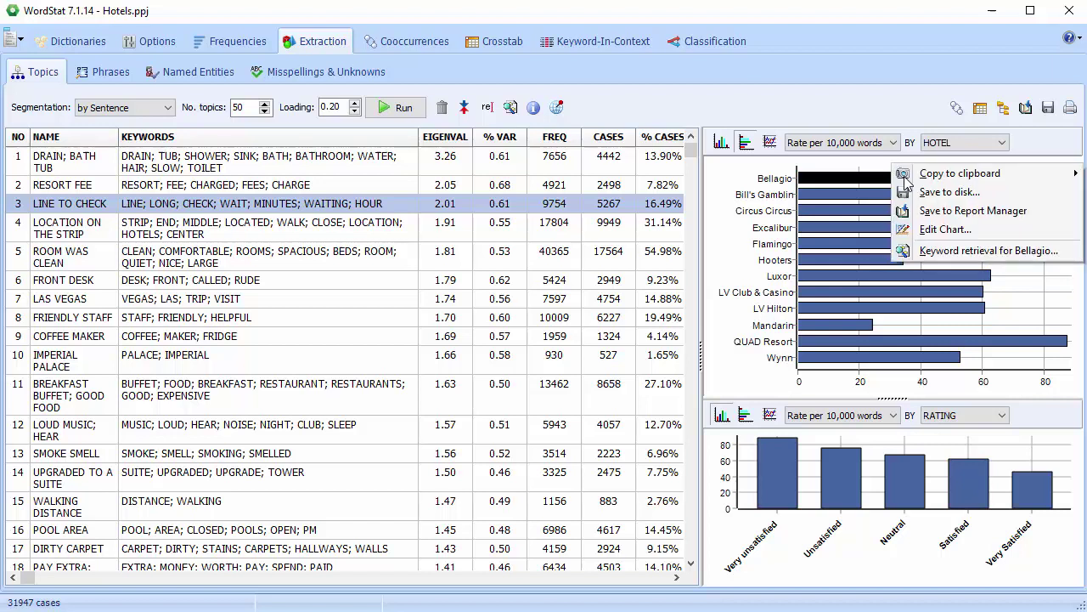
click(951, 252)
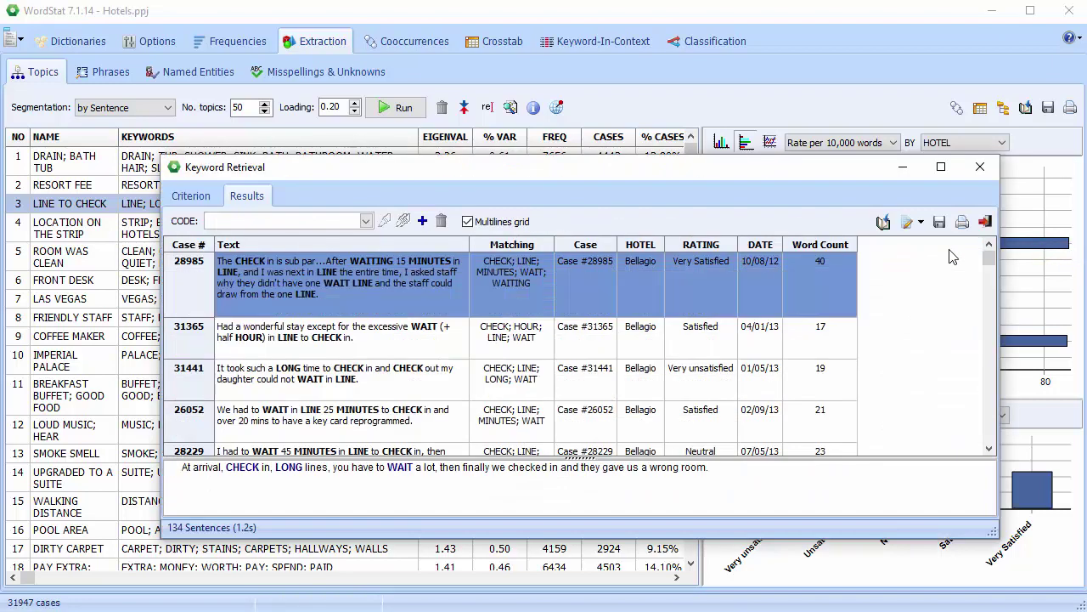
click(980, 166)
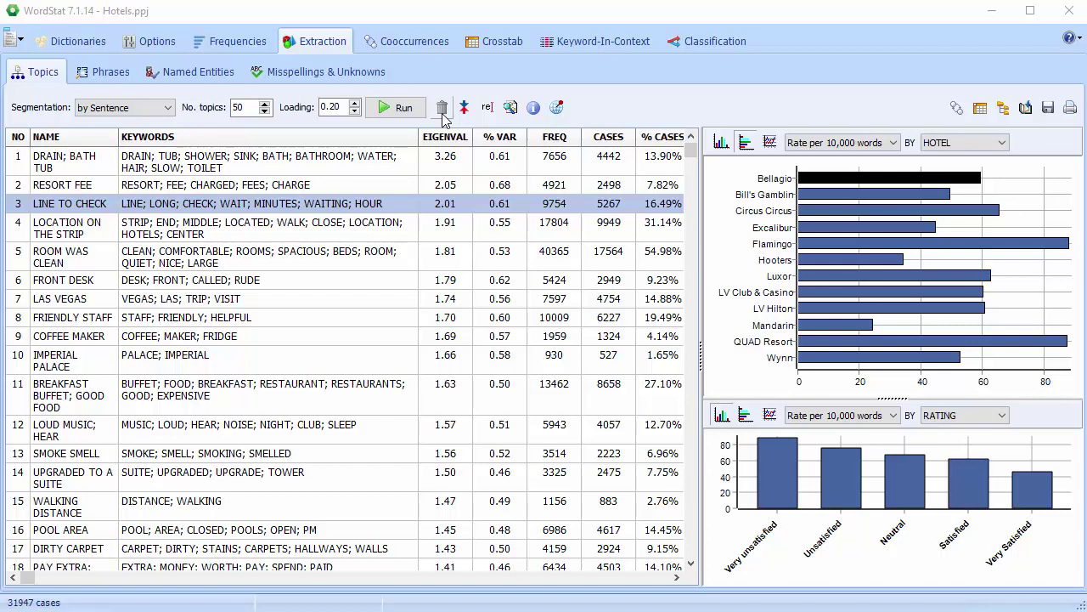
Step: Delete topic 13, SMOKE SMELL, then select the FRONT DESK topic
click(79, 455)
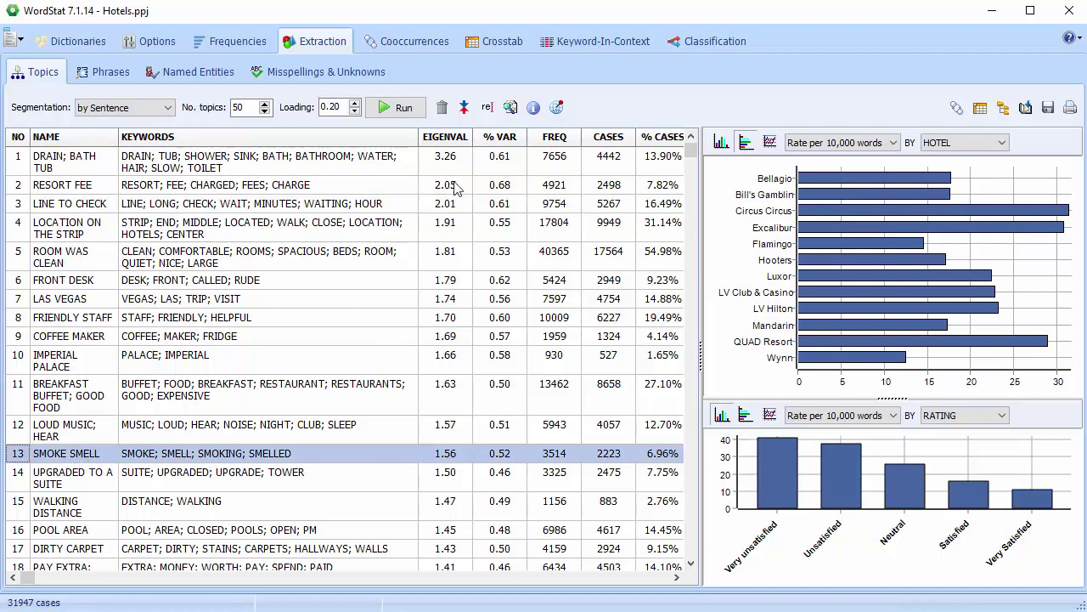
click(443, 107)
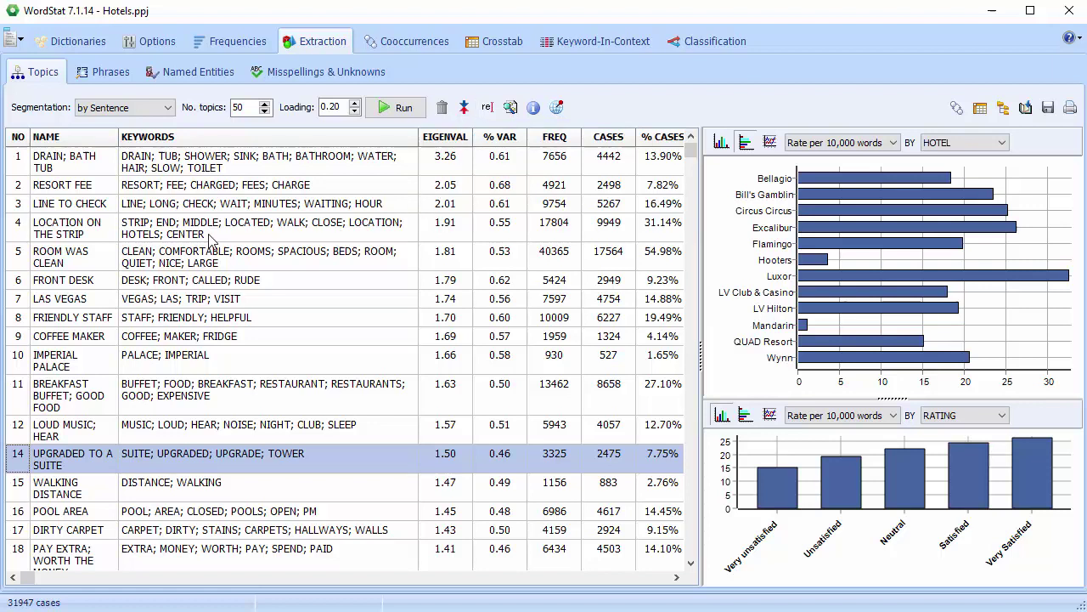
click(147, 280)
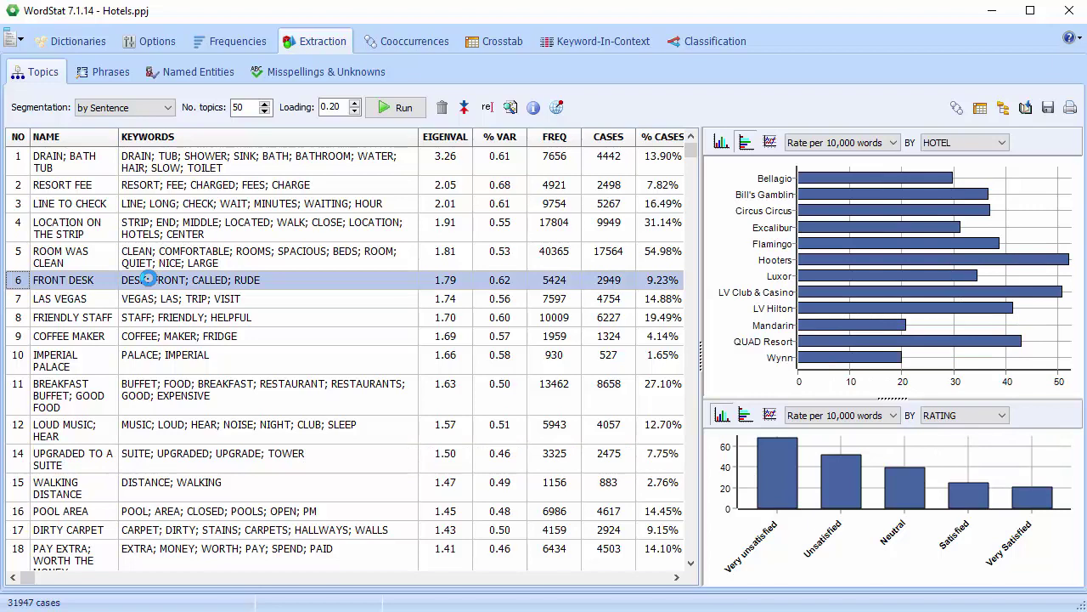
Step: Merge FRONT DESK into FRIENDLY STAFF and show the merged topic's charts
click(466, 109)
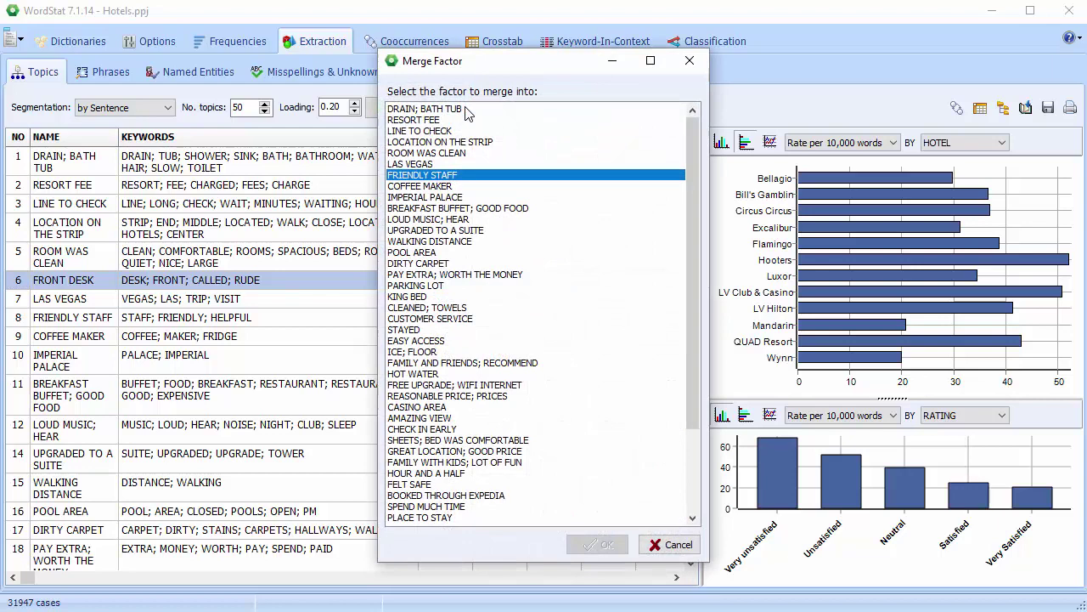
click(450, 181)
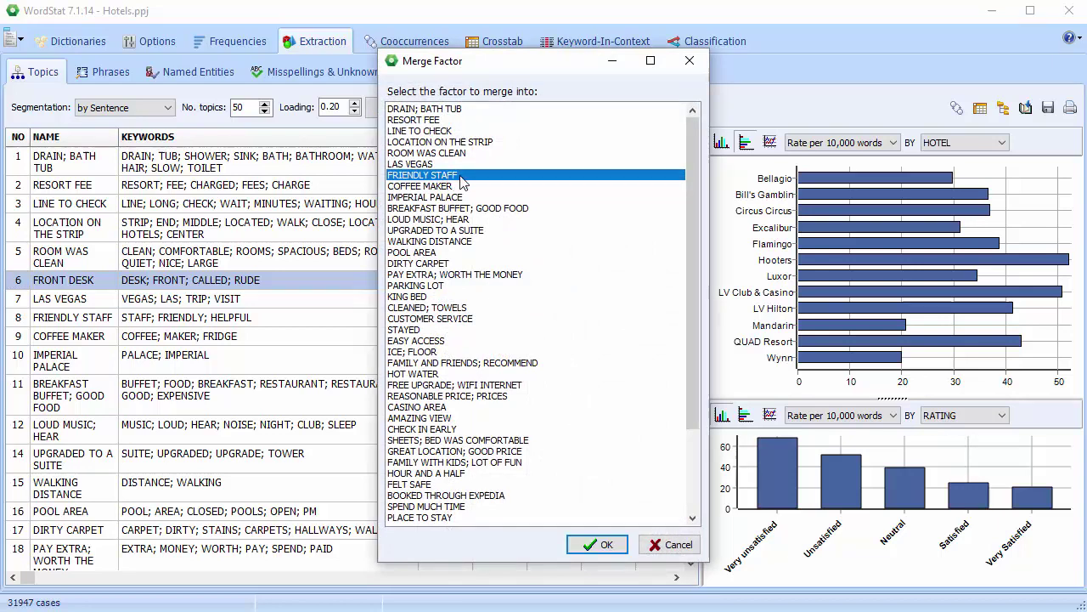
click(595, 544)
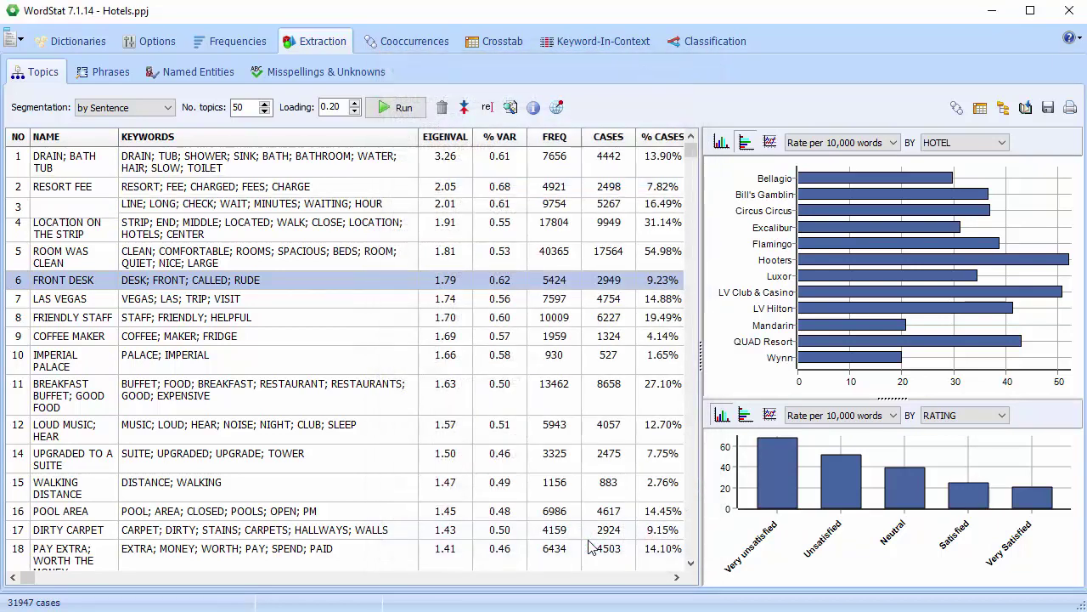
click(23, 312)
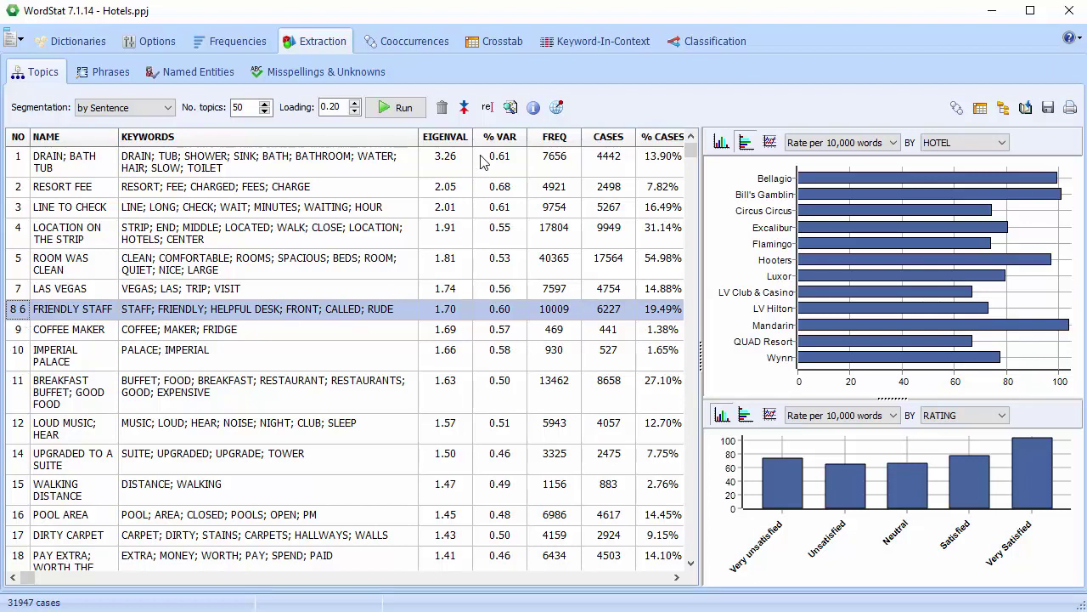
Step: Rename the merged FRIENDLY STAFF topic to 'STAFF ATTITUDE'
click(488, 108)
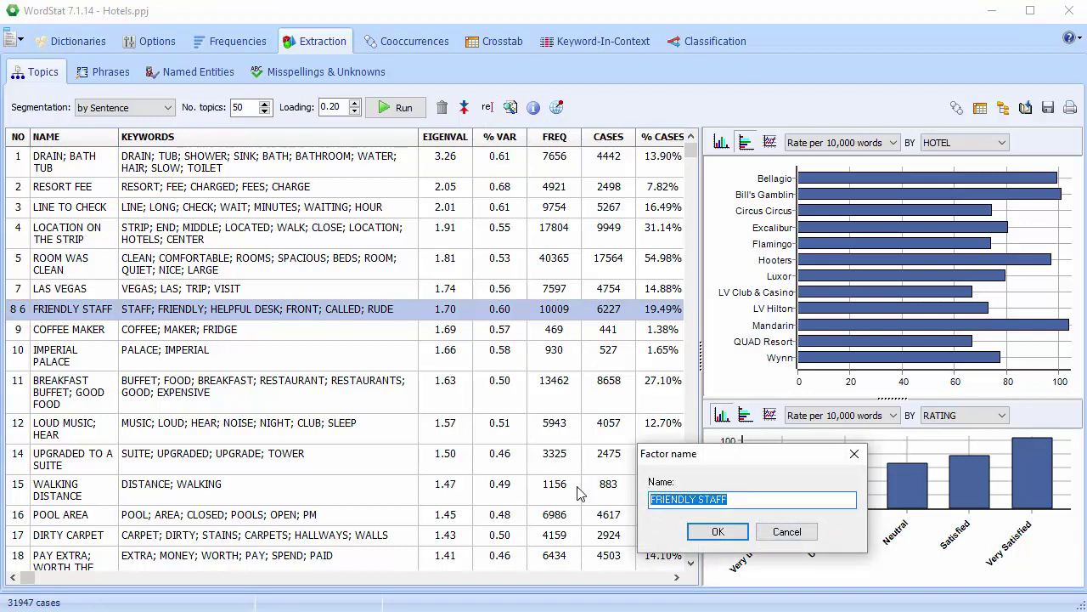
text(STA)
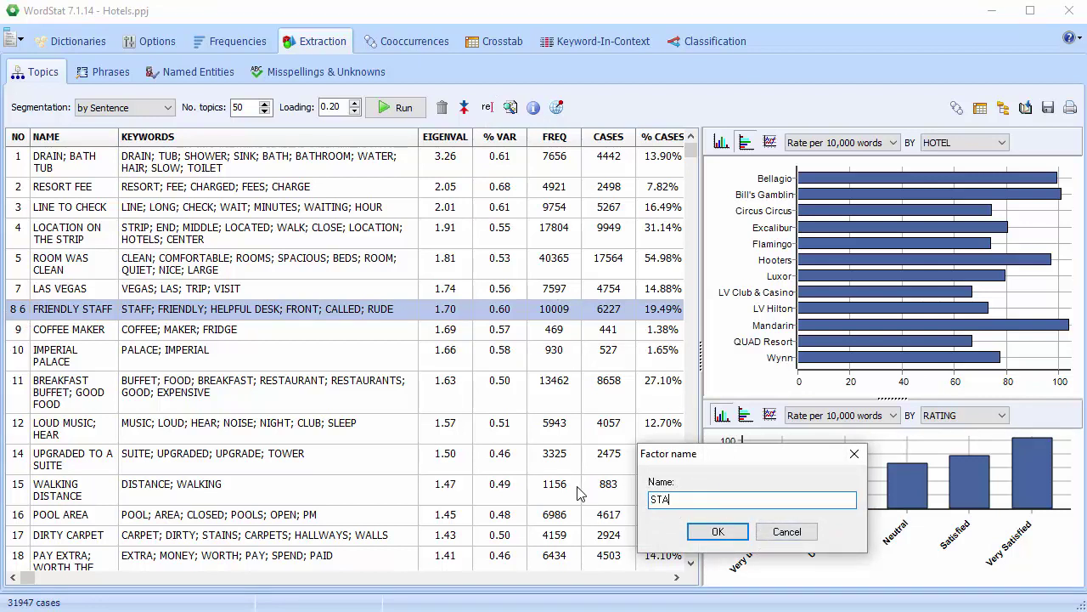
text(FF ATTITUDE)
click(711, 538)
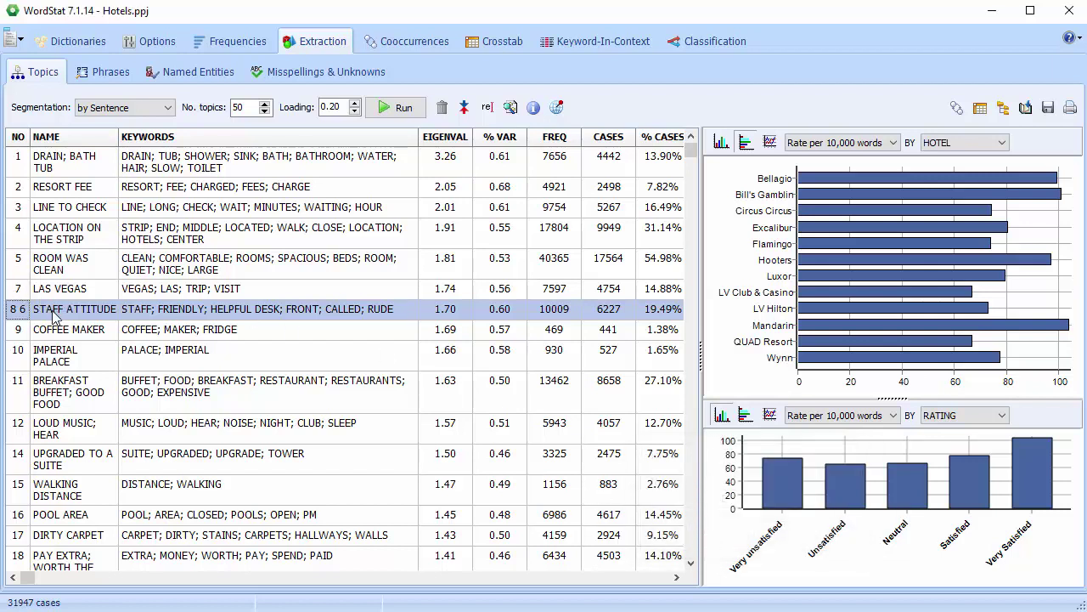
click(509, 112)
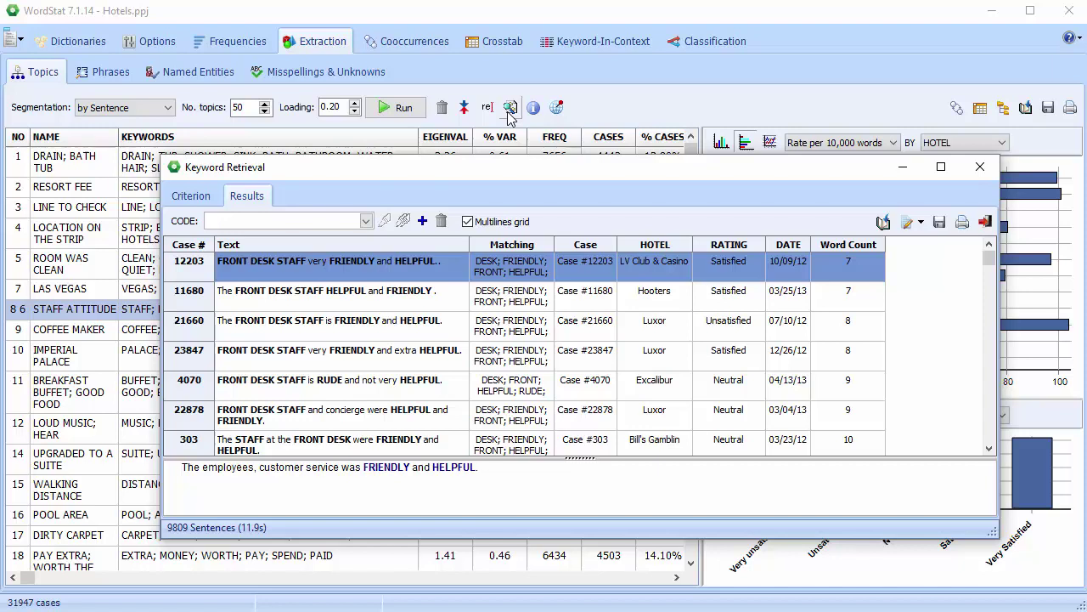
click(982, 173)
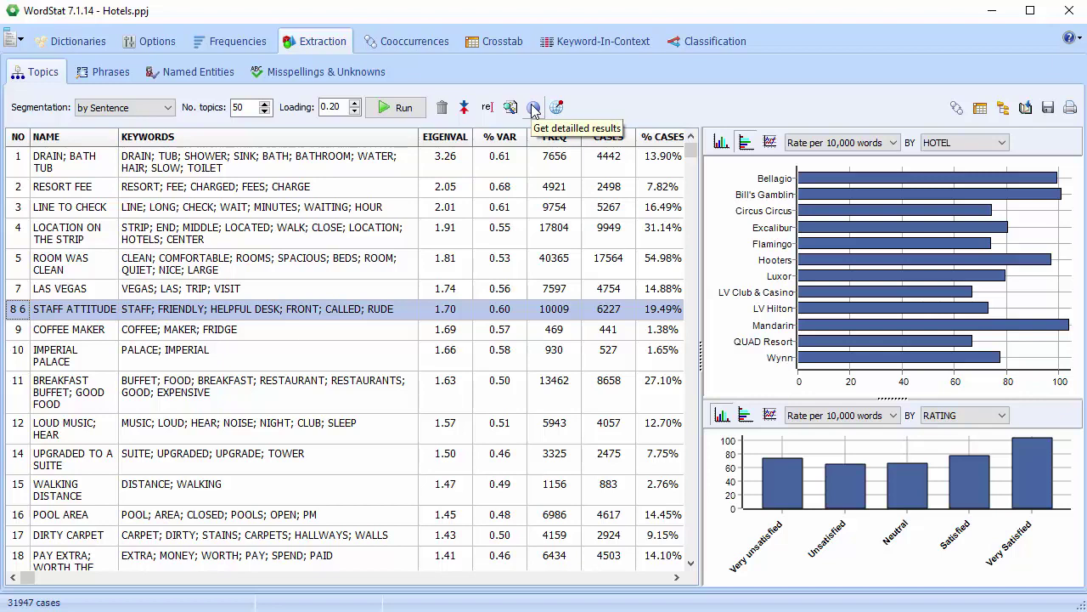
click(533, 108)
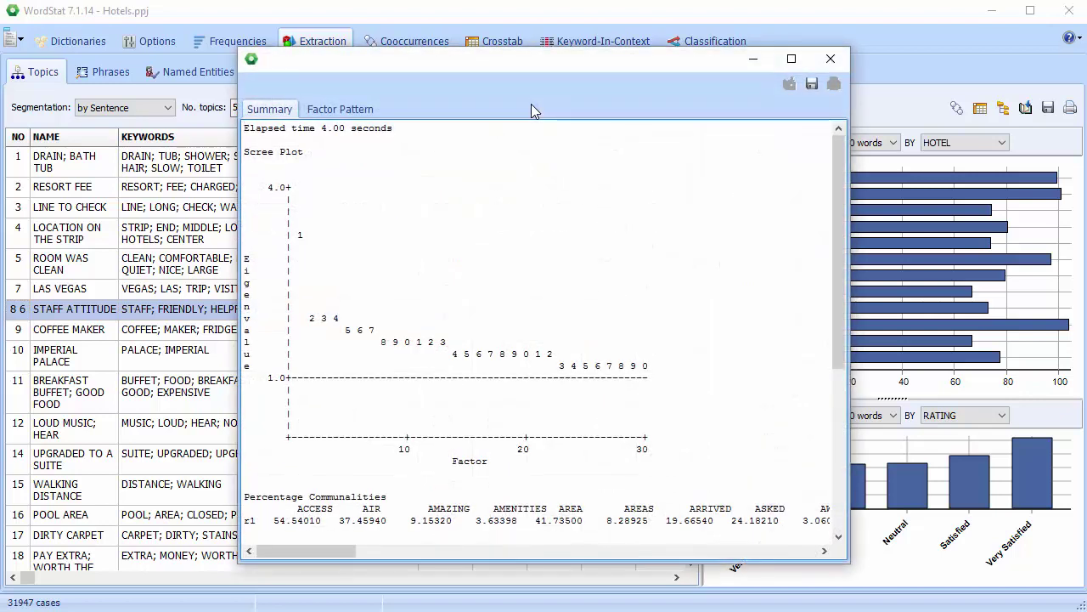
click(345, 108)
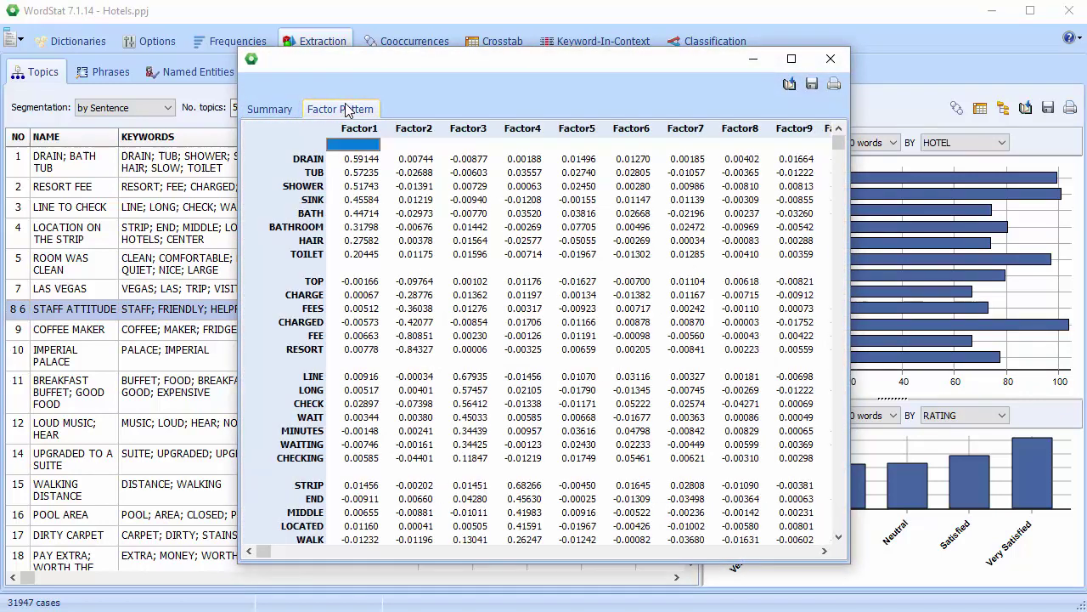
click(832, 59)
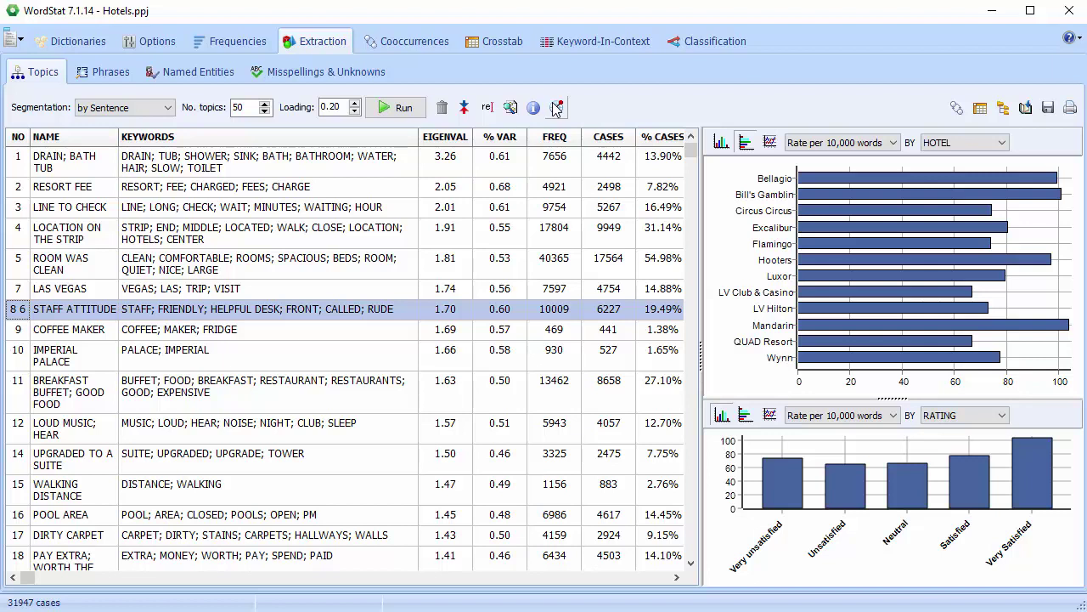
click(958, 115)
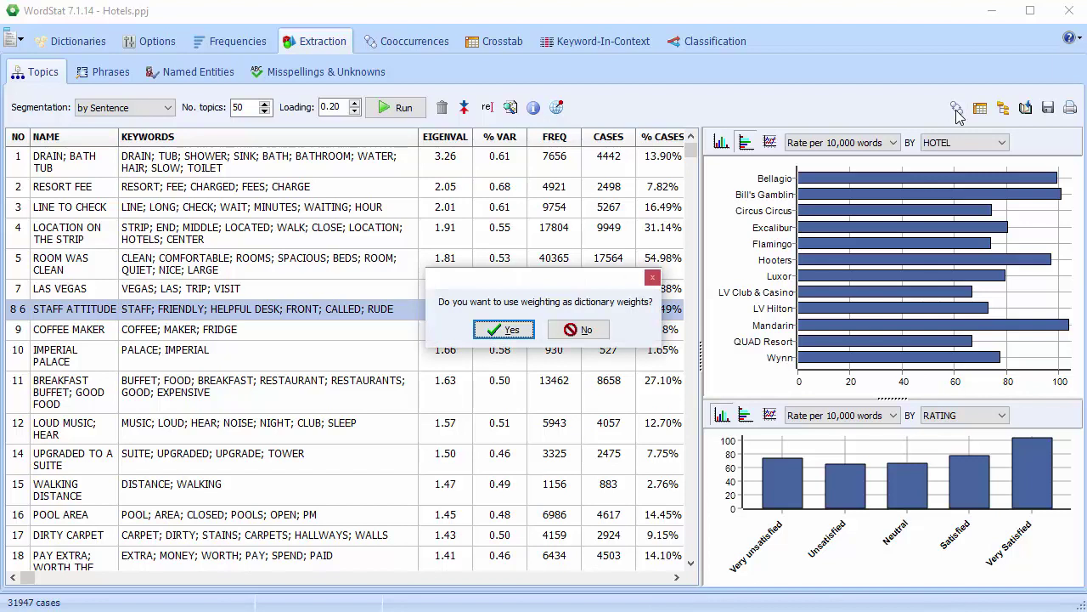
click(519, 331)
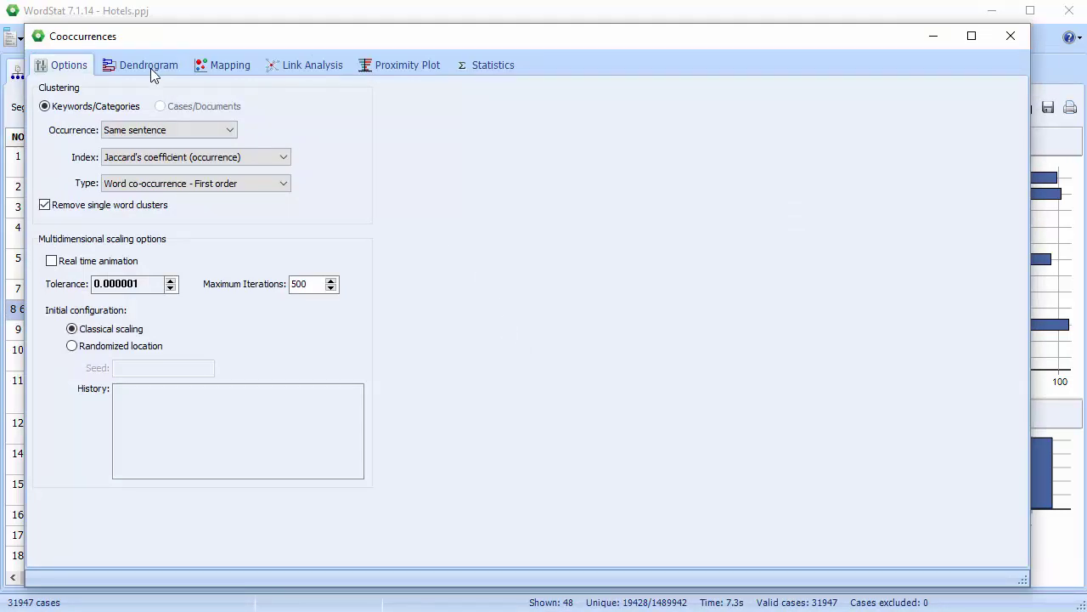
click(149, 66)
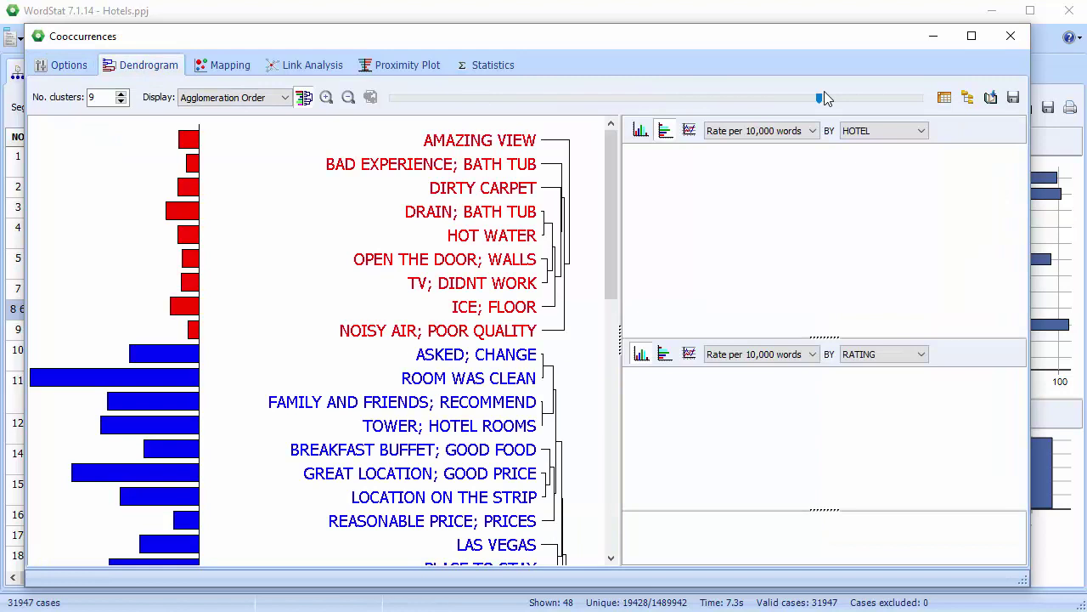
drag(820, 100, 480, 106)
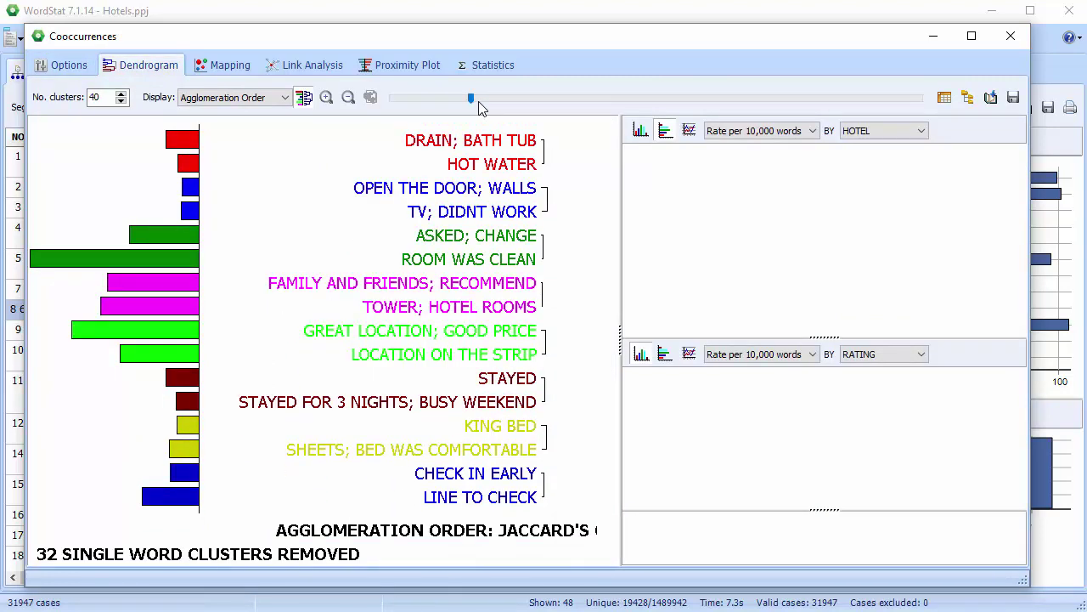
click(223, 67)
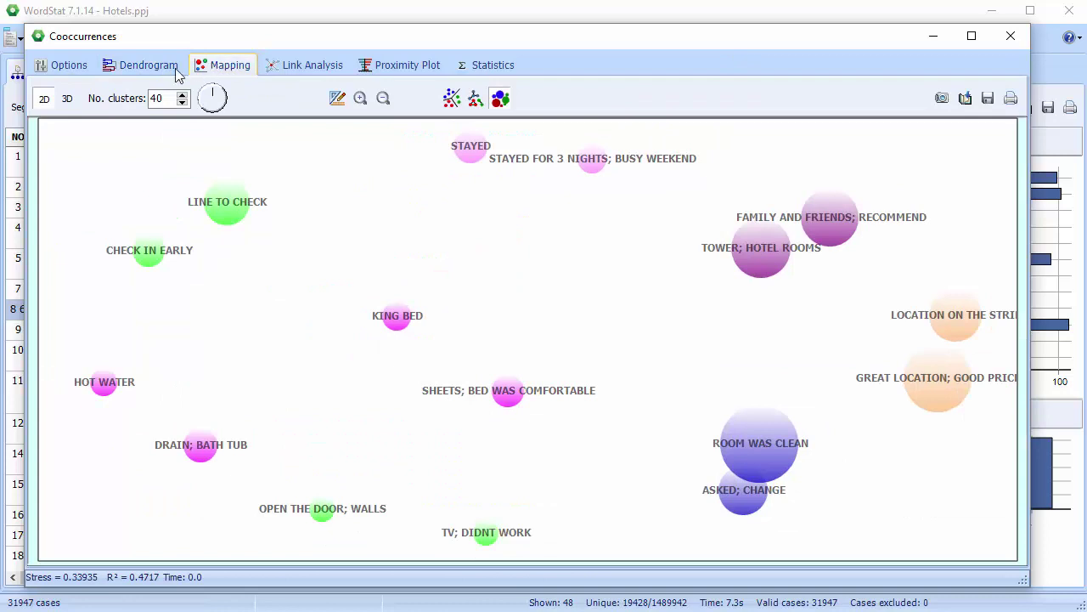
click(70, 99)
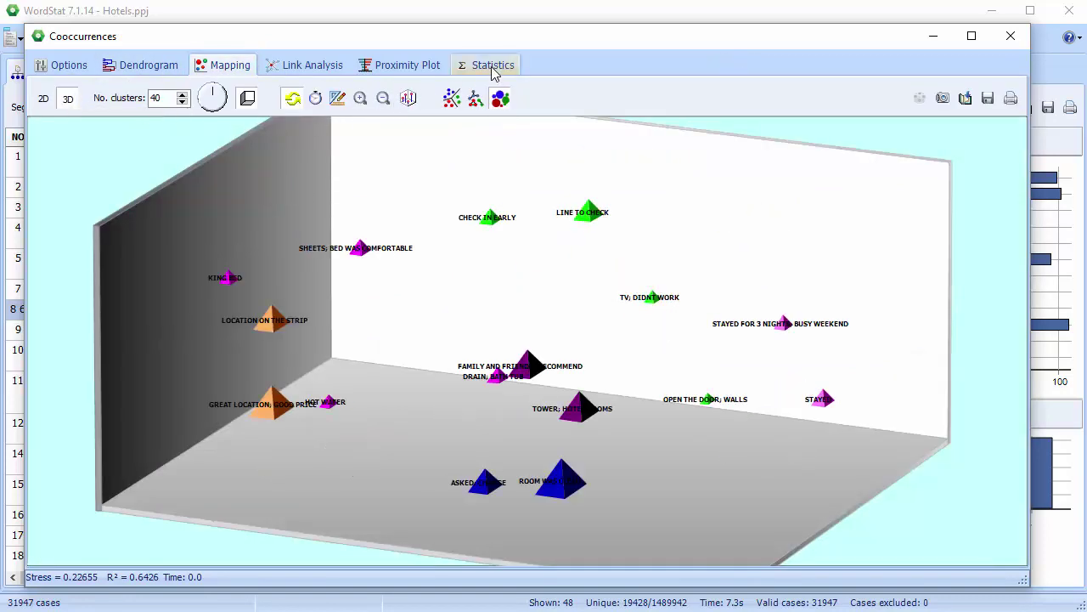
click(394, 67)
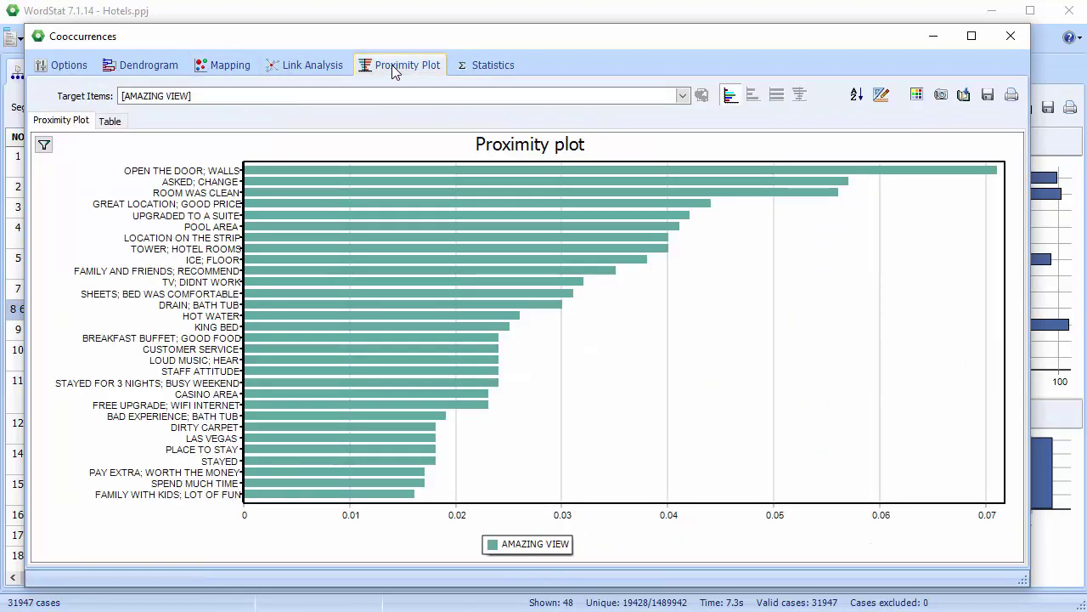
click(1009, 36)
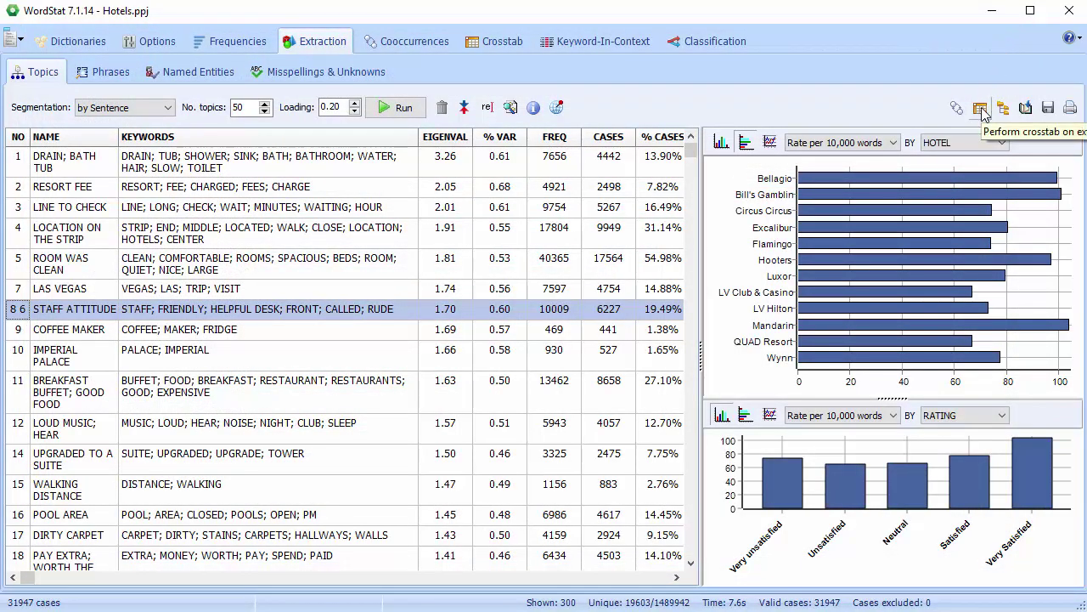
click(980, 110)
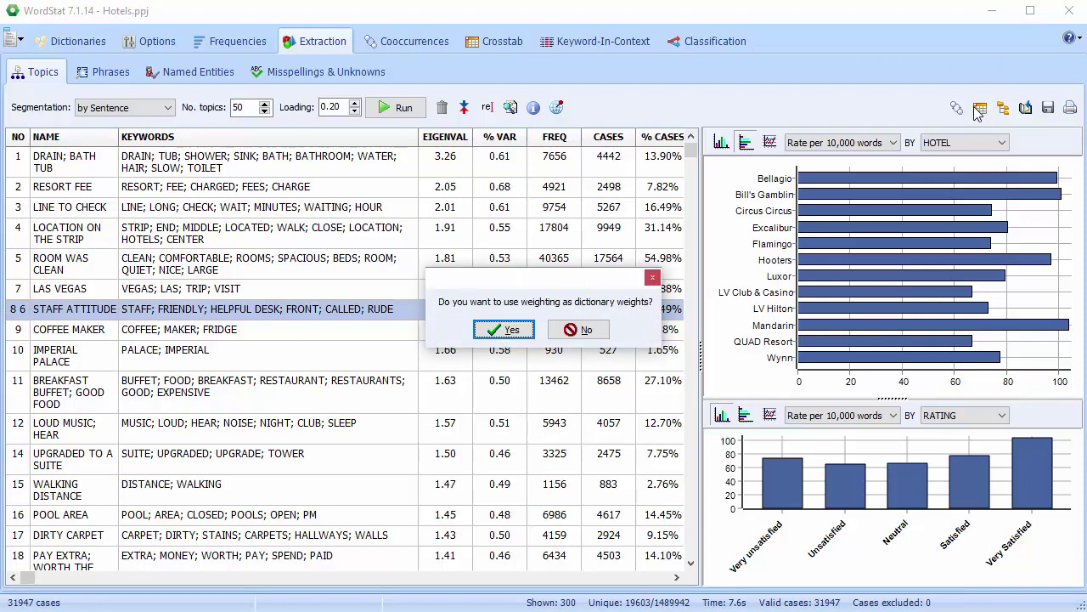
click(510, 330)
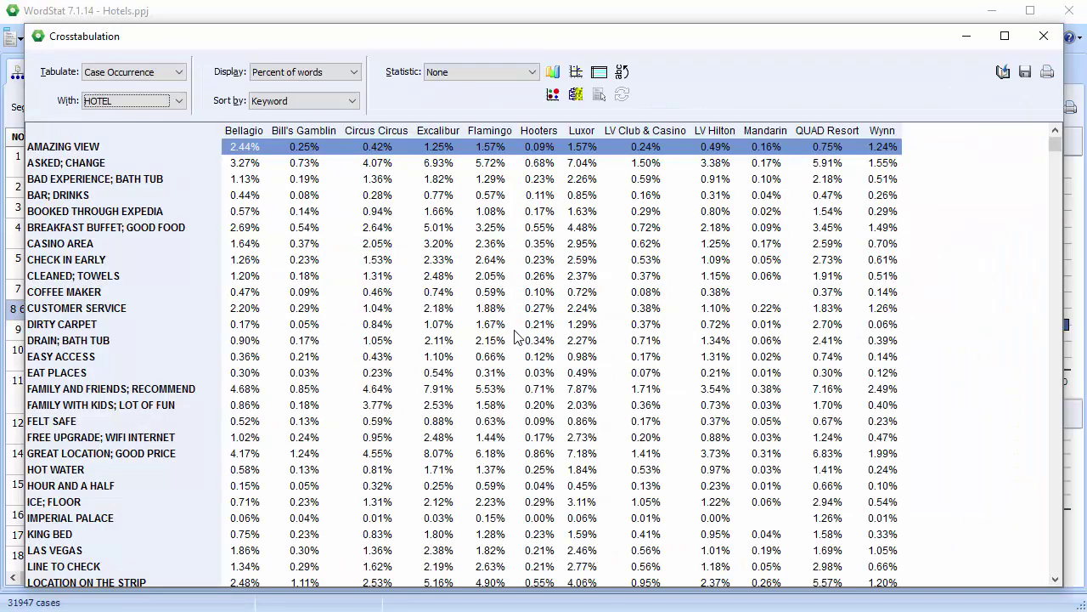
click(534, 68)
click(512, 100)
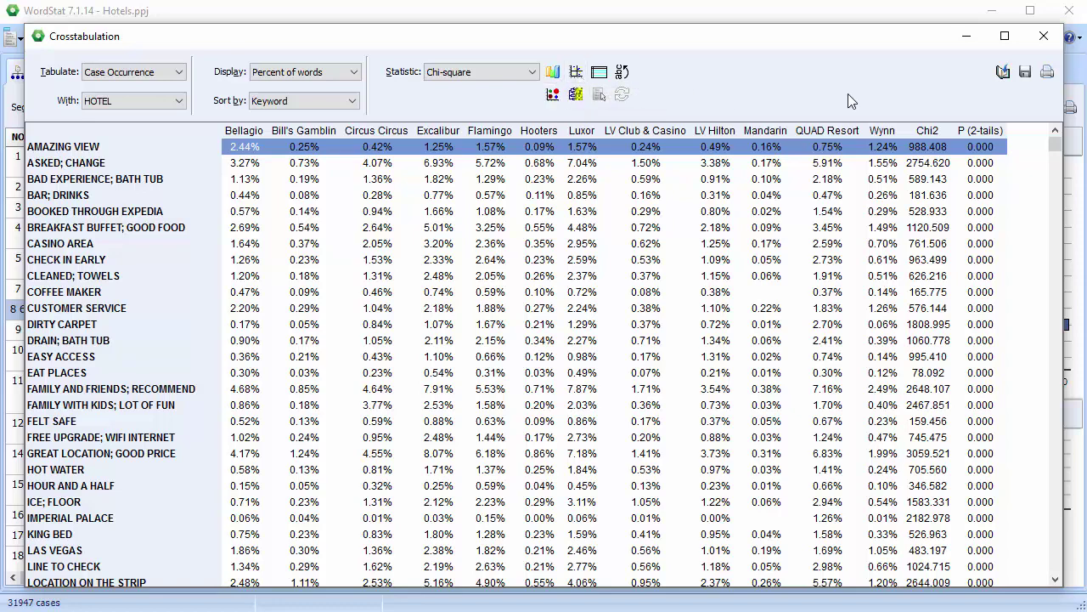
click(1043, 38)
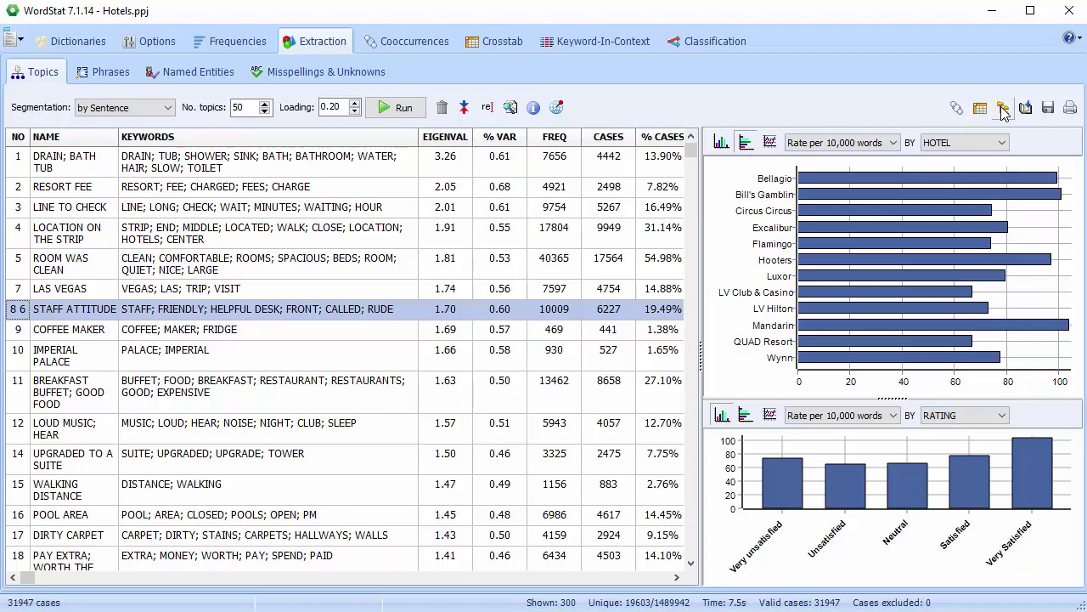
click(1004, 109)
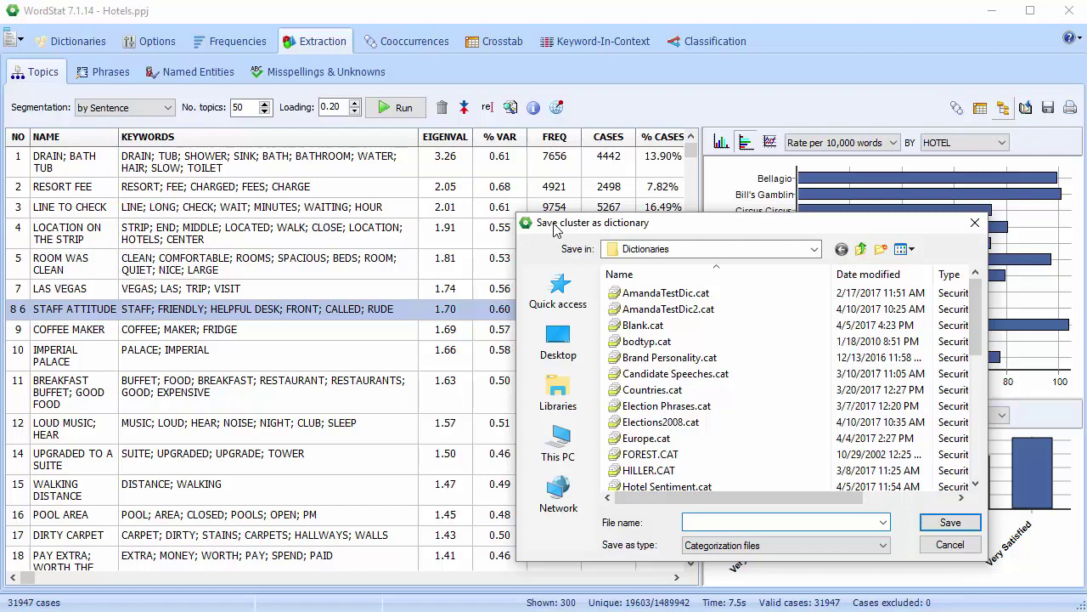
click(976, 223)
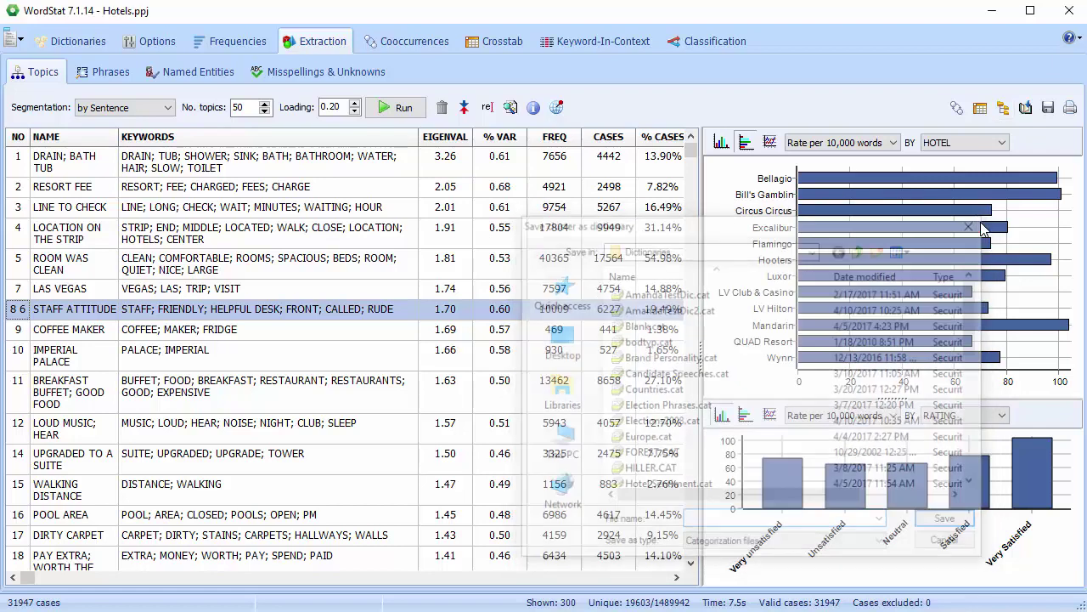